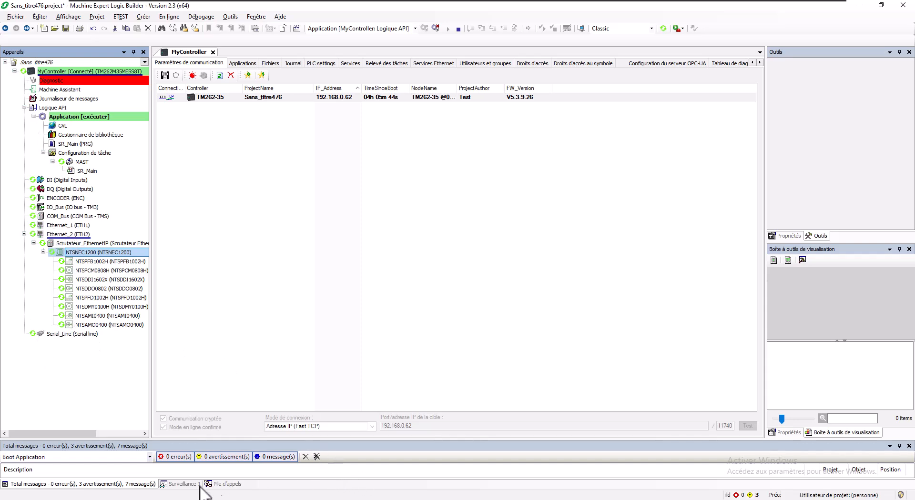
Switch to the browser and check the last digits of the NTSNEC1200's serial number on the web interface home page
click(170, 499)
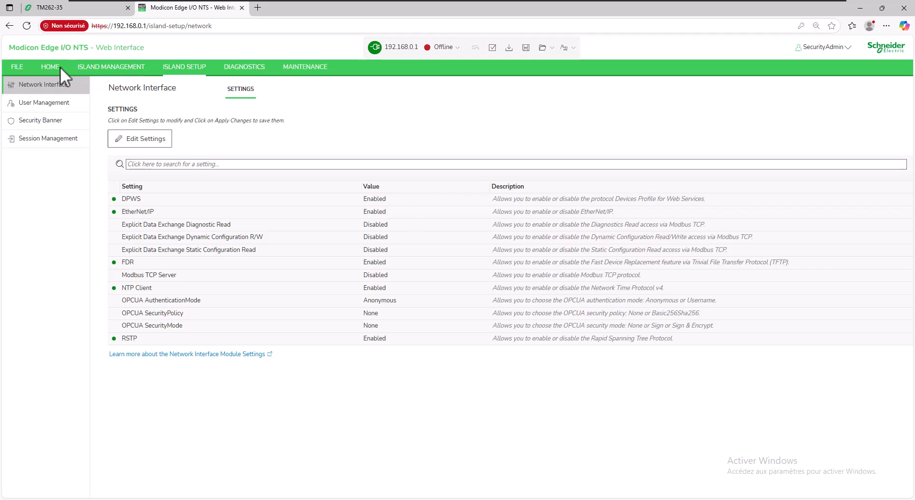
click(88, 67)
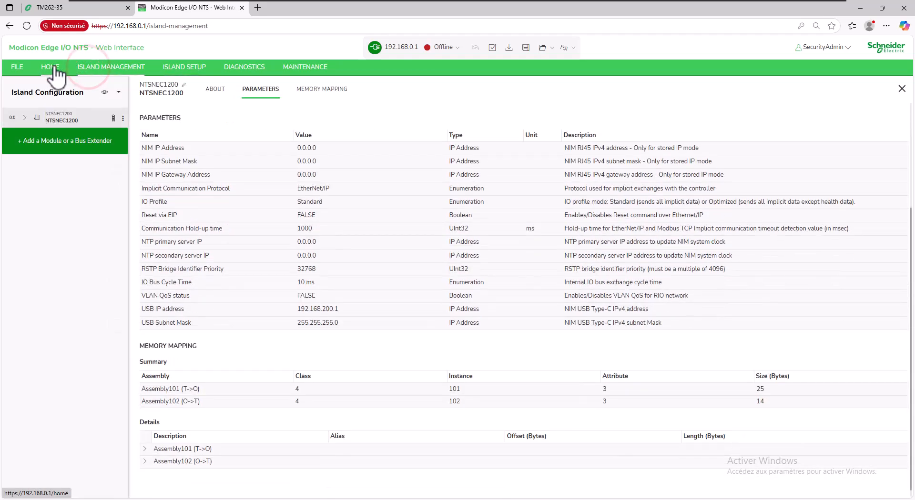
click(50, 67)
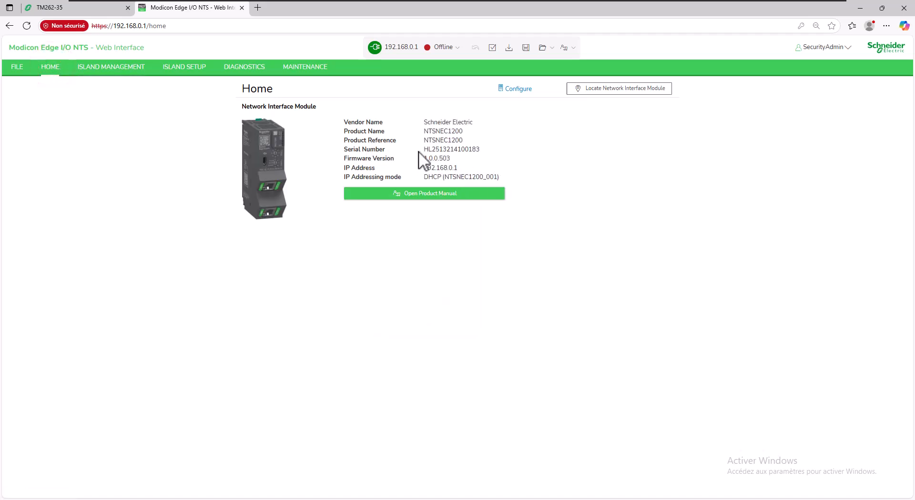
drag(469, 149, 484, 149)
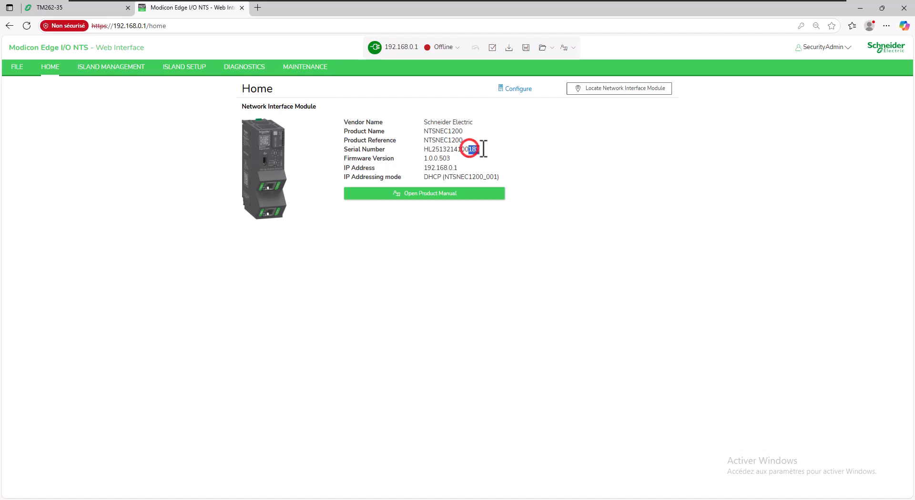
click(493, 150)
Reload the module's web interface home page at 192.168.0.1 in the browser
click(342, 499)
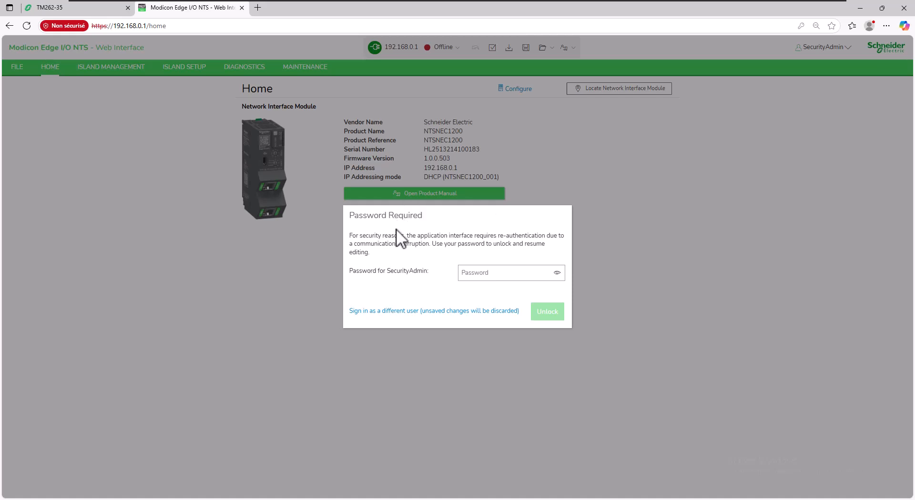
click(619, 206)
click(244, 26)
key(Return)
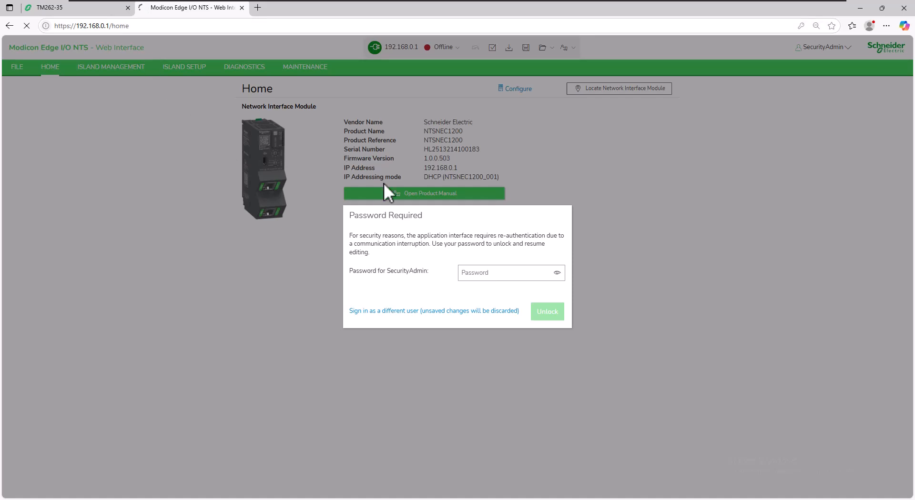
In Machine Expert Logic Builder, check the NTSNEC1200_001.prm file in the controller's Fdr/FDRS folder against the NTSNEC1200's DHCP name
key(alt+Tab)
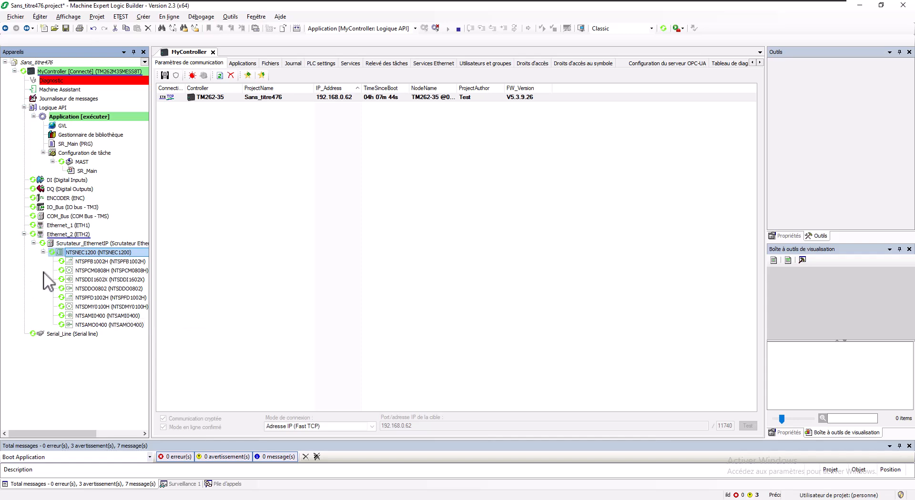
click(269, 64)
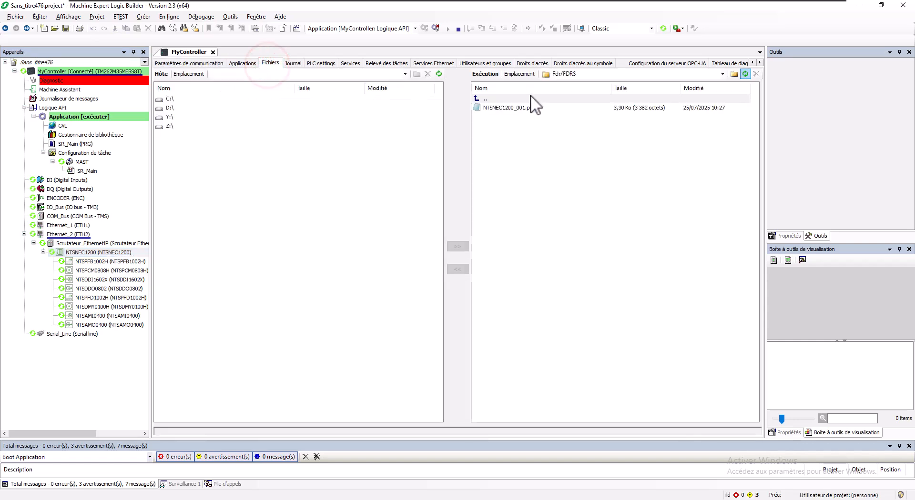
double_click(485, 98)
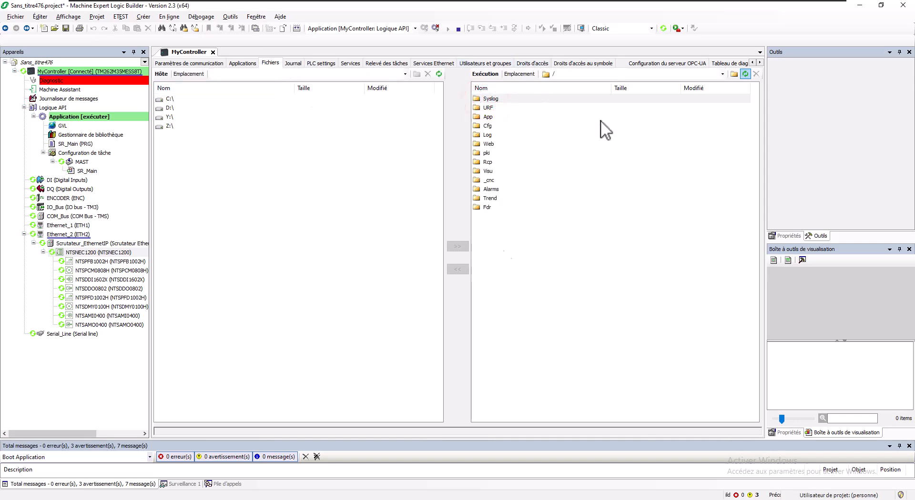
double_click(484, 208)
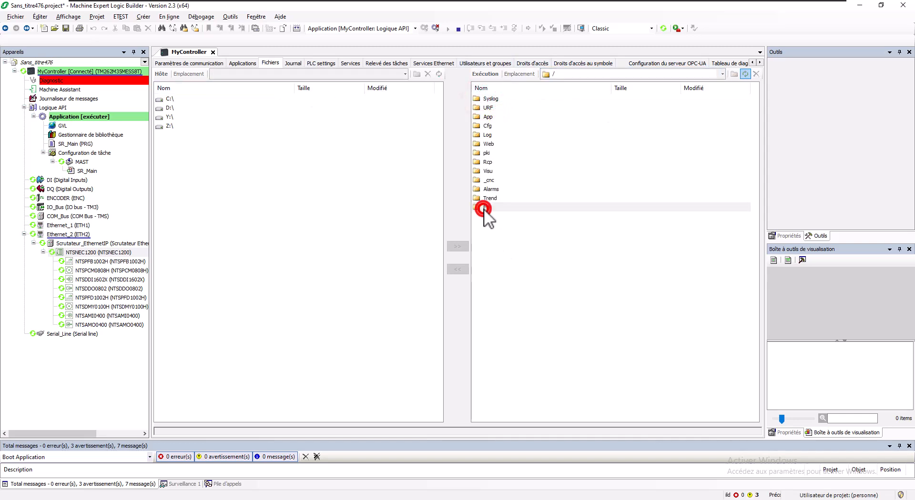
double_click(491, 107)
click(491, 108)
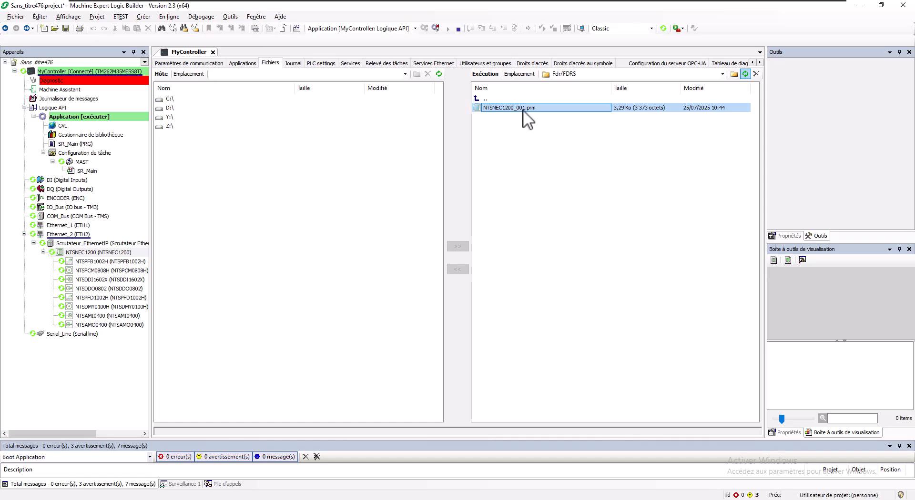
double_click(110, 251)
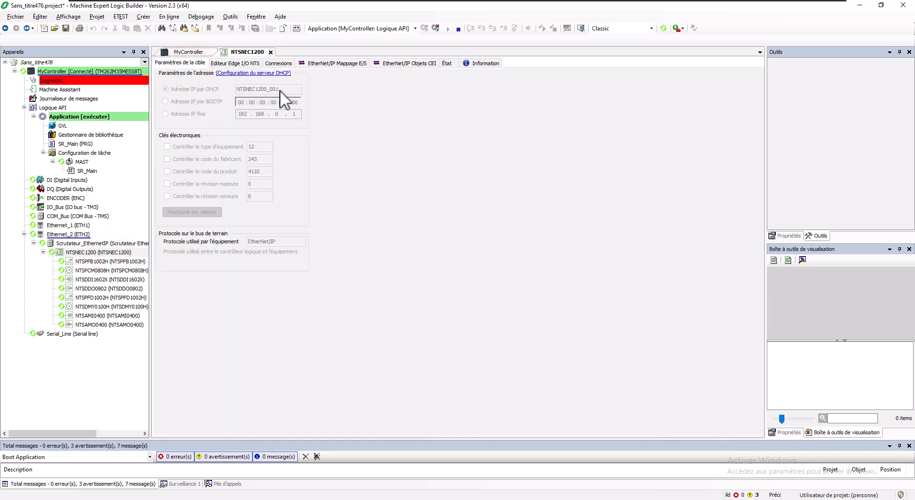
click(188, 51)
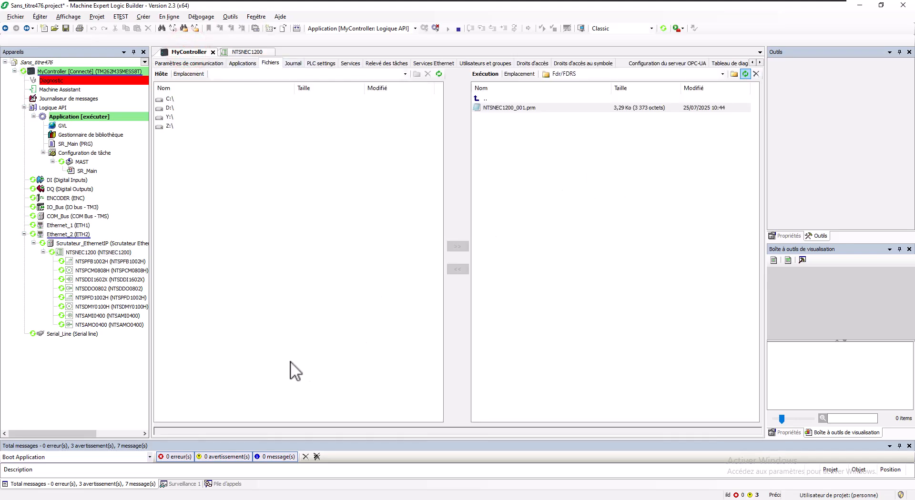
In the browser, try to continue to 192.168.0.1 despite the certificate warning, and close both open pages
click(168, 497)
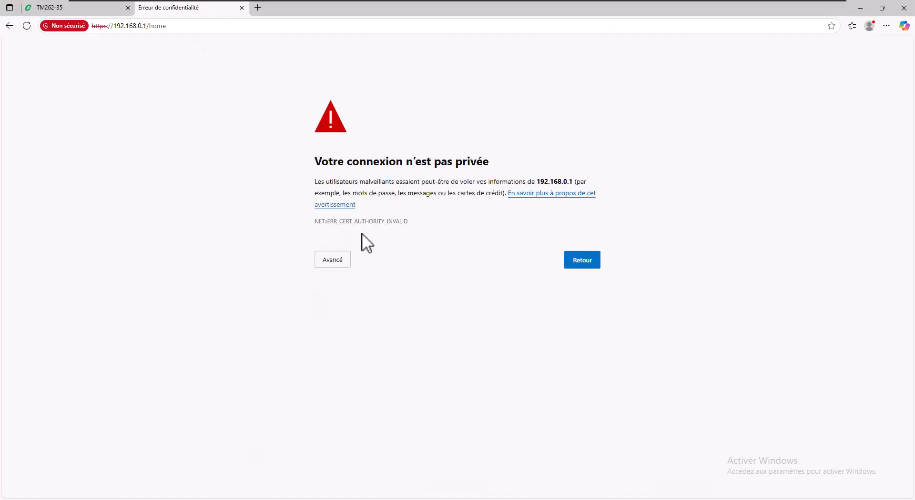
click(340, 262)
click(342, 334)
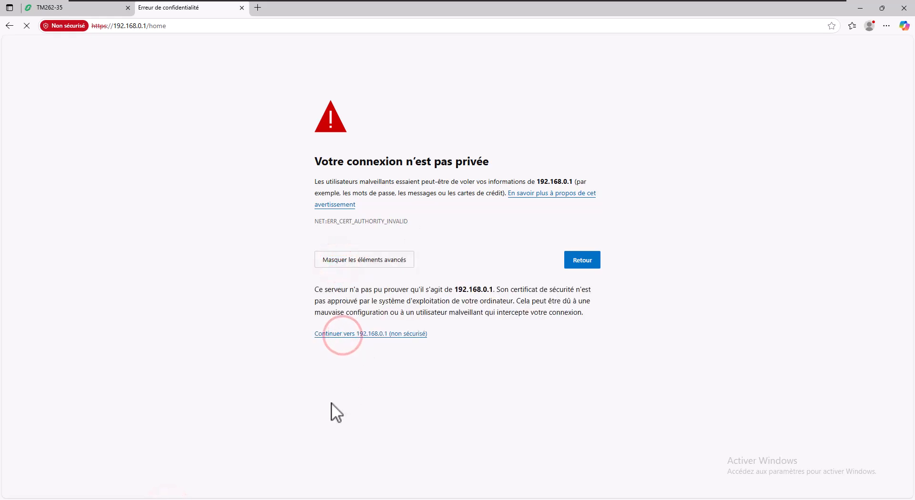
click(351, 334)
click(242, 8)
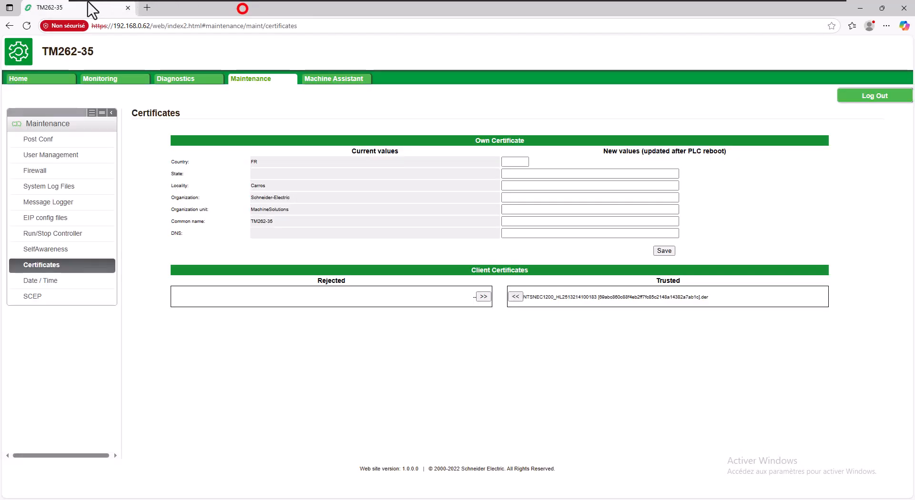
click(127, 7)
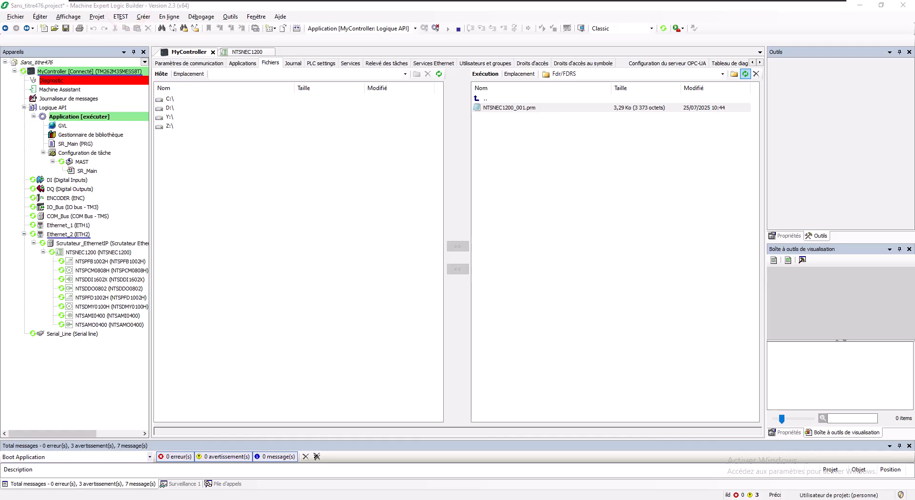
Reopen the browser, load 192.168.0.1 and accept the insecure connection to reach the module's login page
click(170, 499)
click(166, 25)
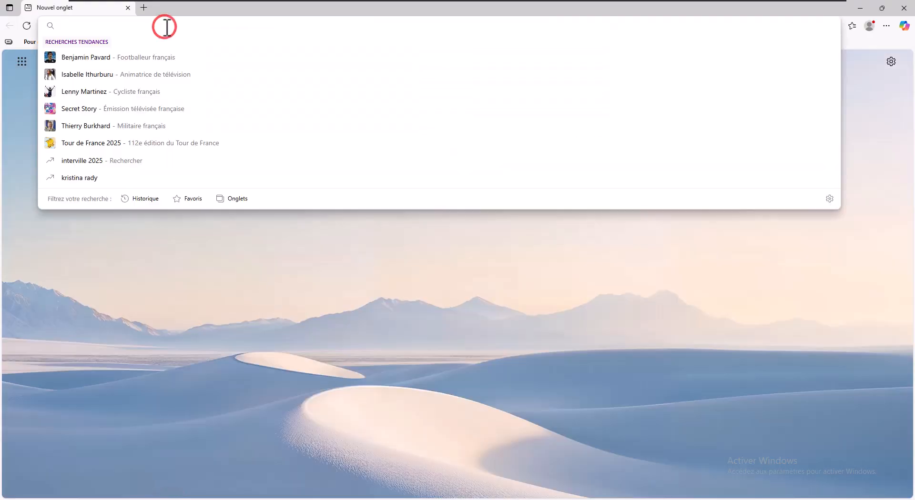
text(192.168.0.1)
key(Return)
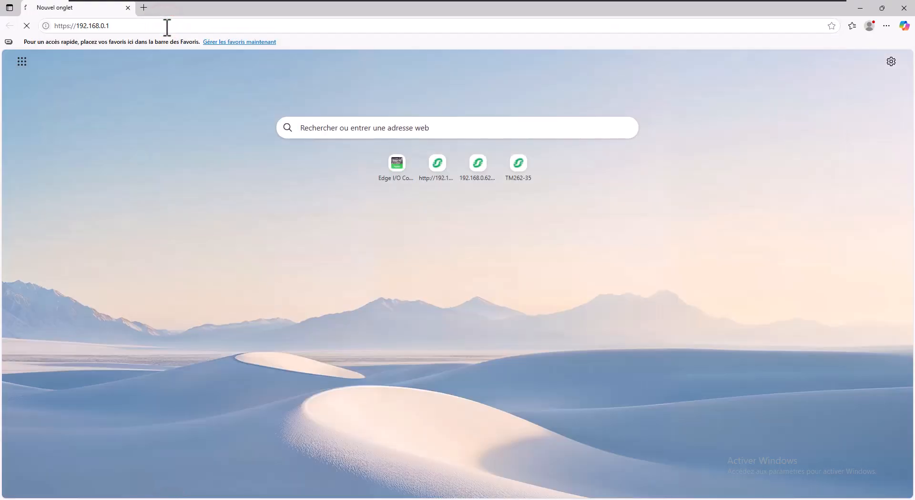
click(330, 258)
click(345, 333)
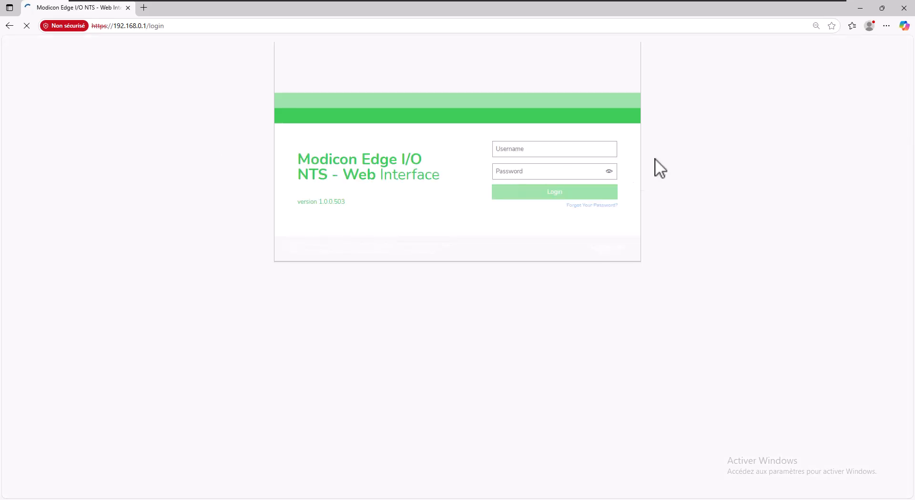
Log in to the Modicon Edge I/O NTS web interface as SecurityAdmin with the account password
click(552, 148)
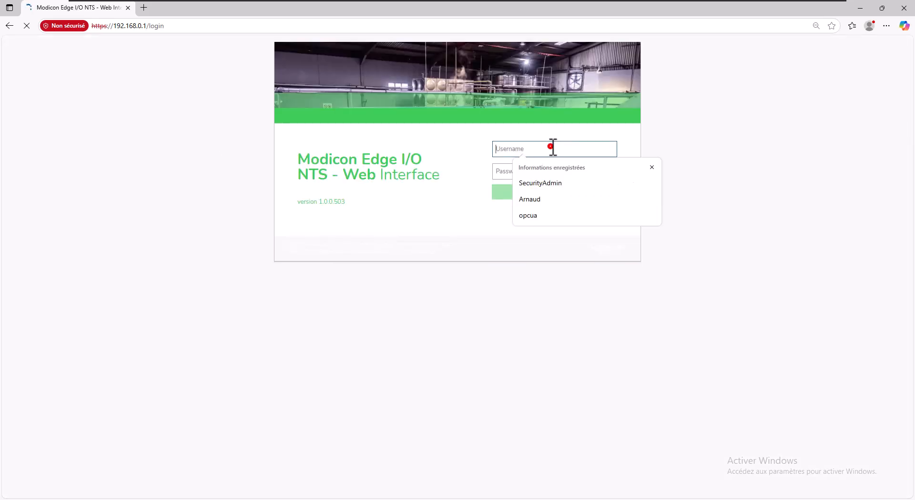
click(558, 182)
click(549, 172)
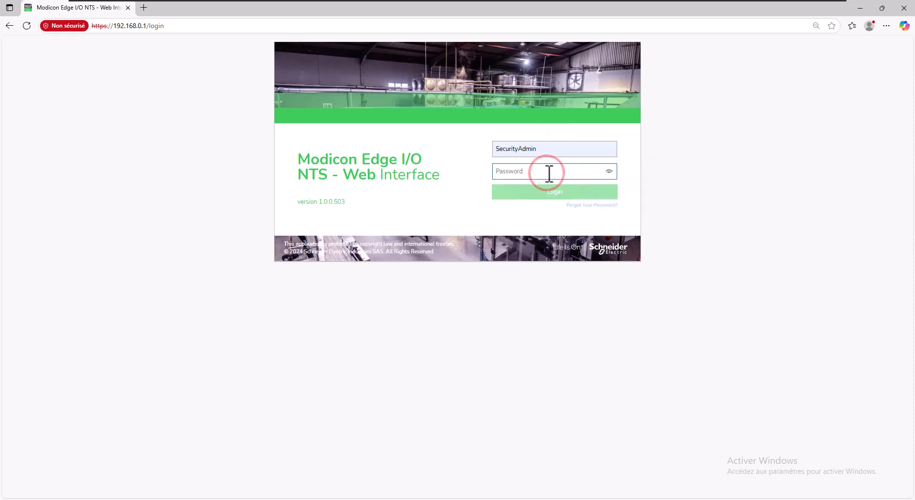
text(*********)
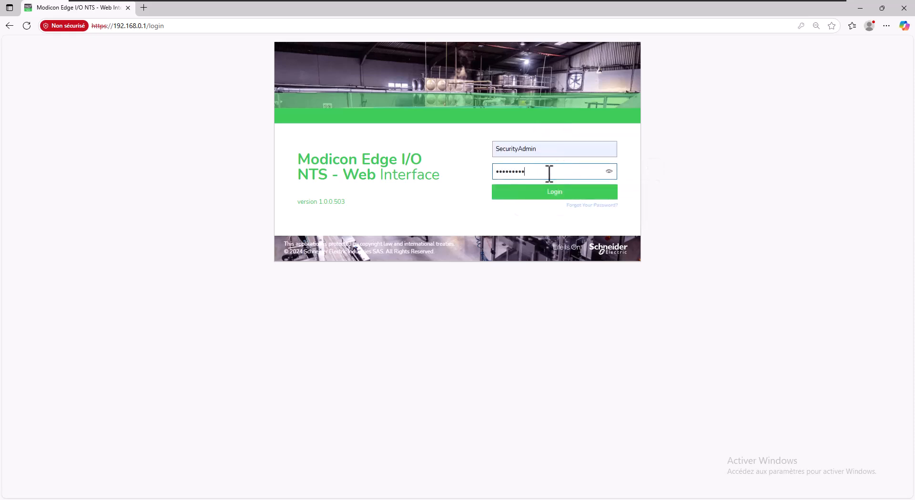
text(**)
click(547, 193)
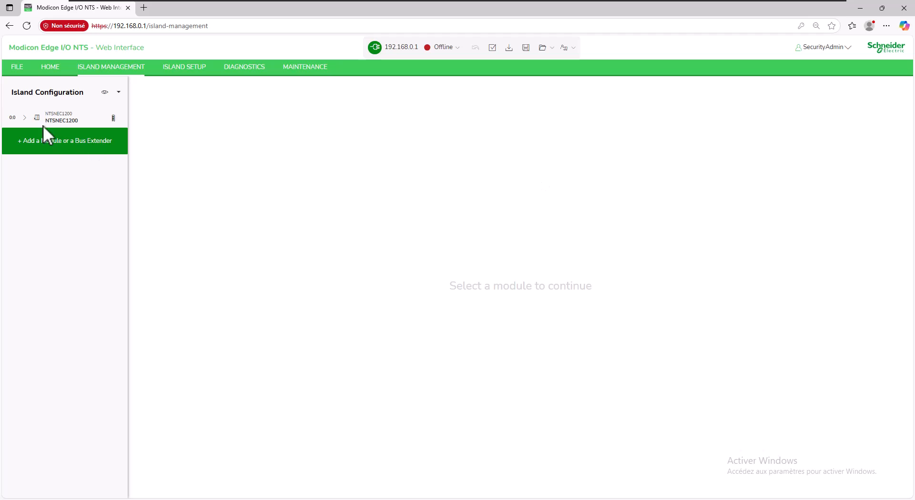
Check the last digits of the replacement module's serial number on the web interface home page
click(49, 66)
drag(468, 149, 491, 149)
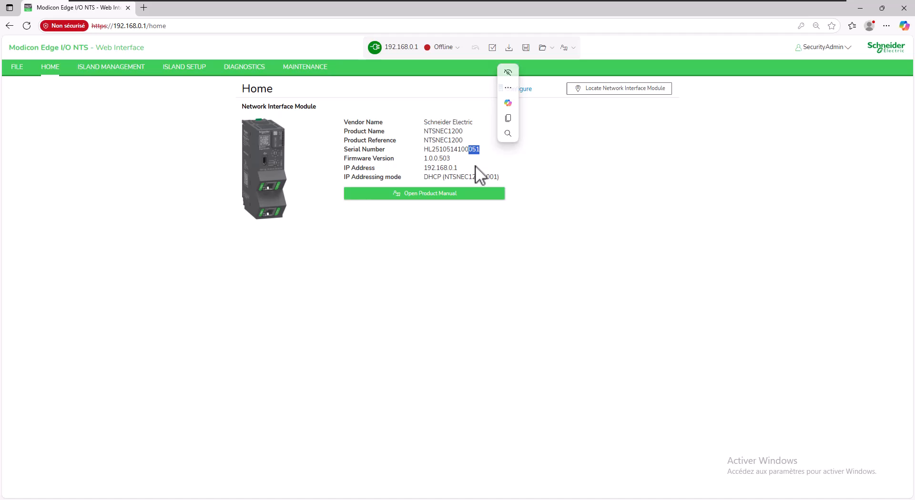
click(602, 159)
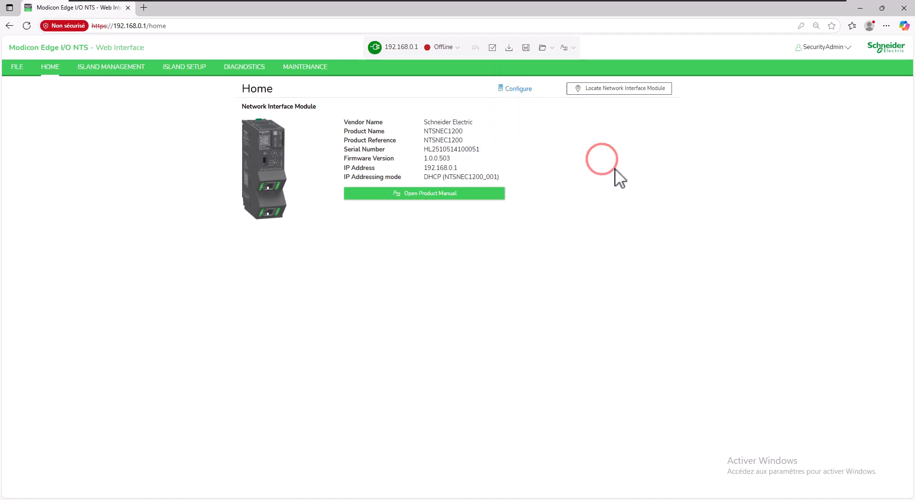